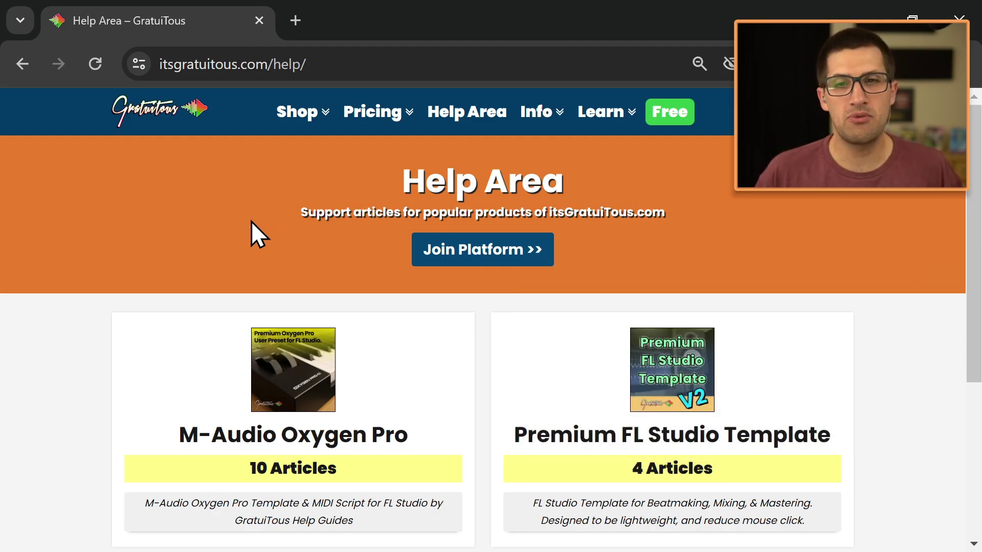
Open the GratuiTous Help Area, which lists the M-Audio Oxygen Pro and FL Studio Template articles
left_click(463, 117)
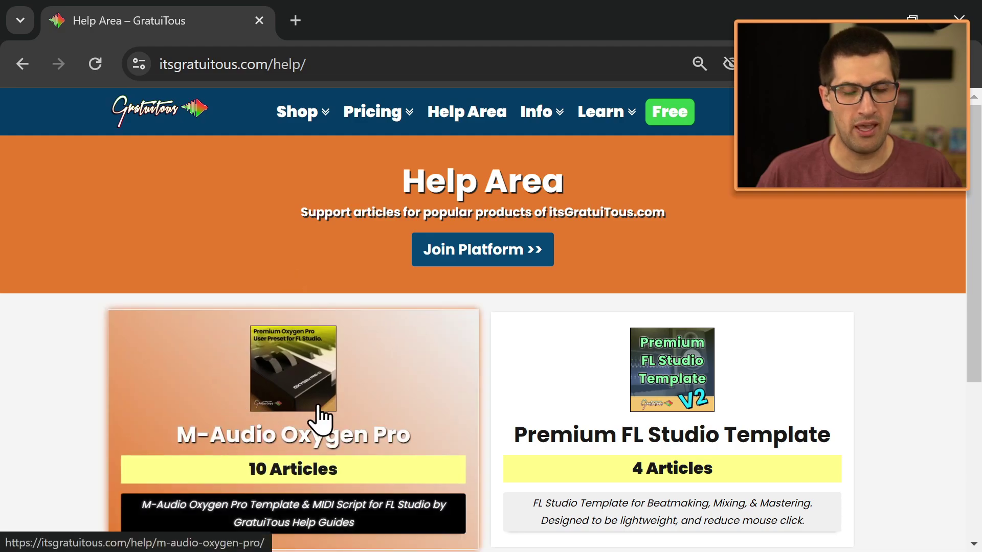
Go to the M-Audio Oxygen Pro articles and open the Download MIDI Script page
left_click(350, 395)
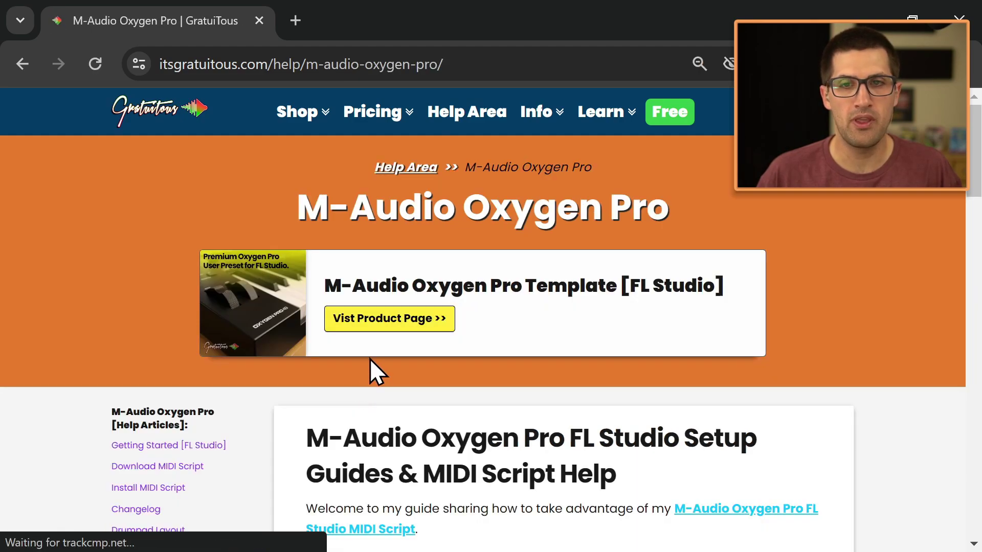
scroll(330, 357, "down", 2)
scroll(330, 357, "down", 1)
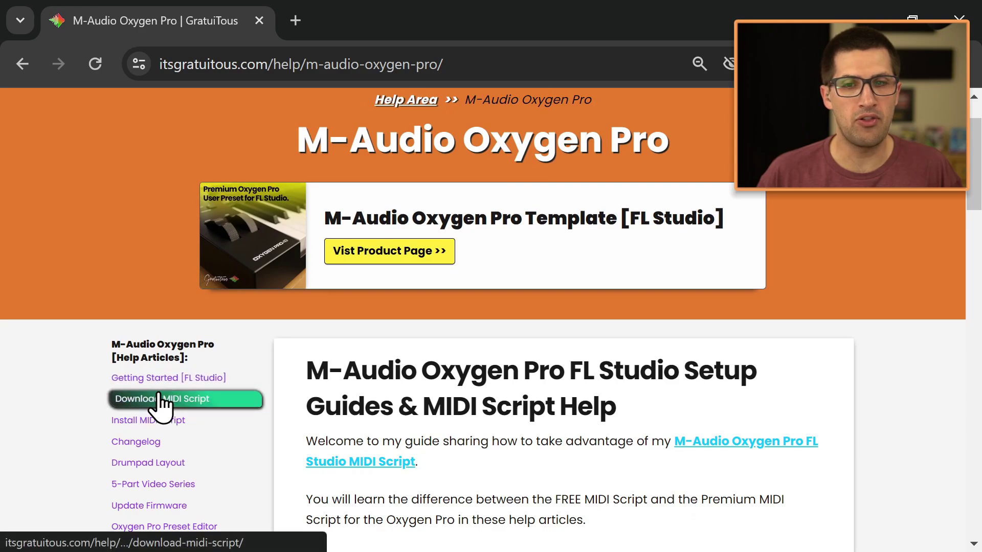
left_click(179, 404)
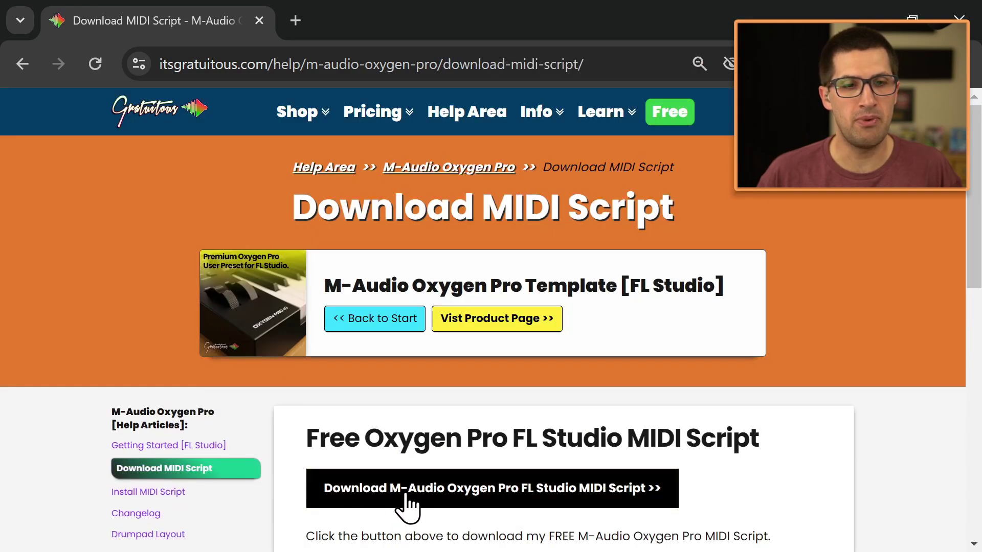
scroll(460, 460, "down", 2)
scroll(489, 455, "down", 3)
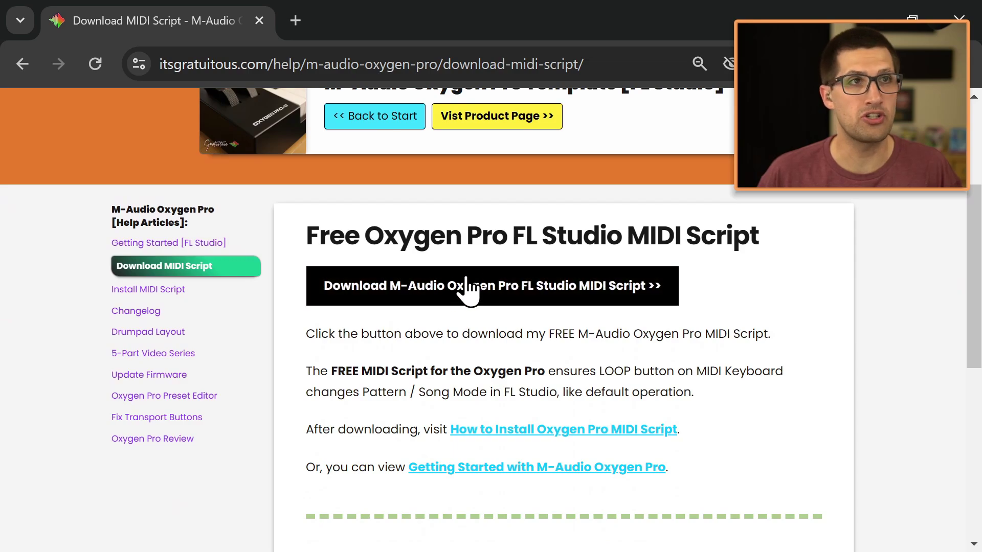
scroll(445, 412, "up", 4)
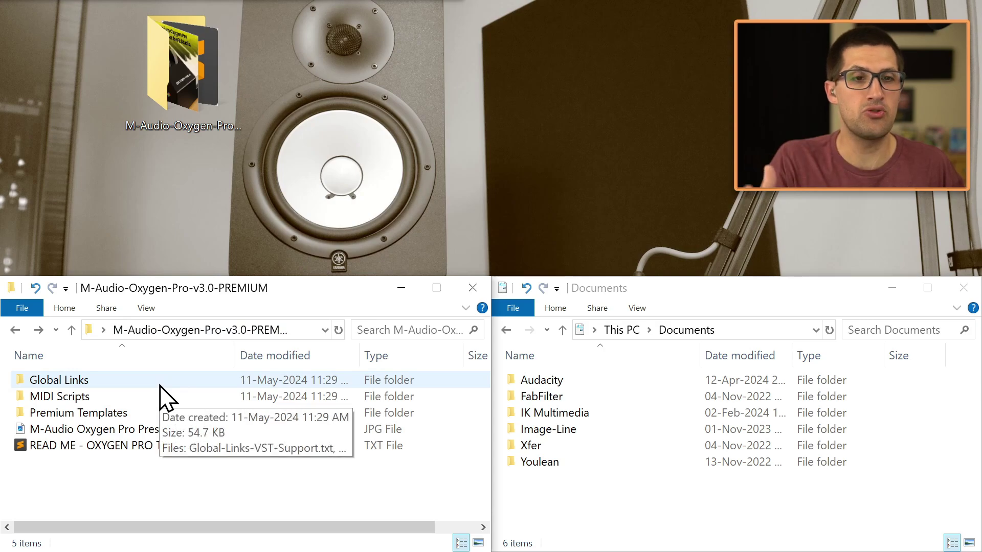
Open MIDI Scripts\M-Audio-Oxygen-Pro-GRAT and check device_OXYGENPROv3.0.py and its PREMIUM version
double_click(110, 401)
double_click(119, 384)
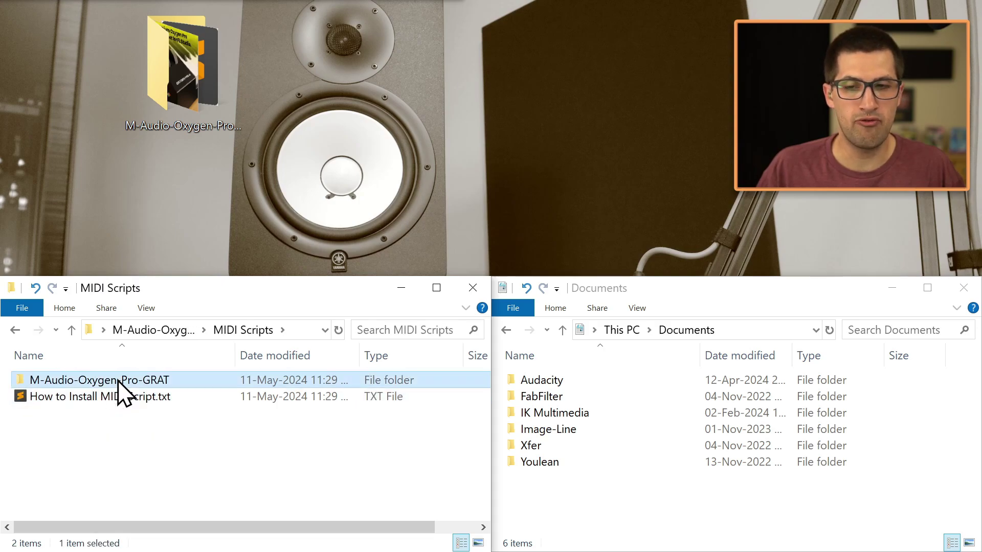
left_click(121, 386)
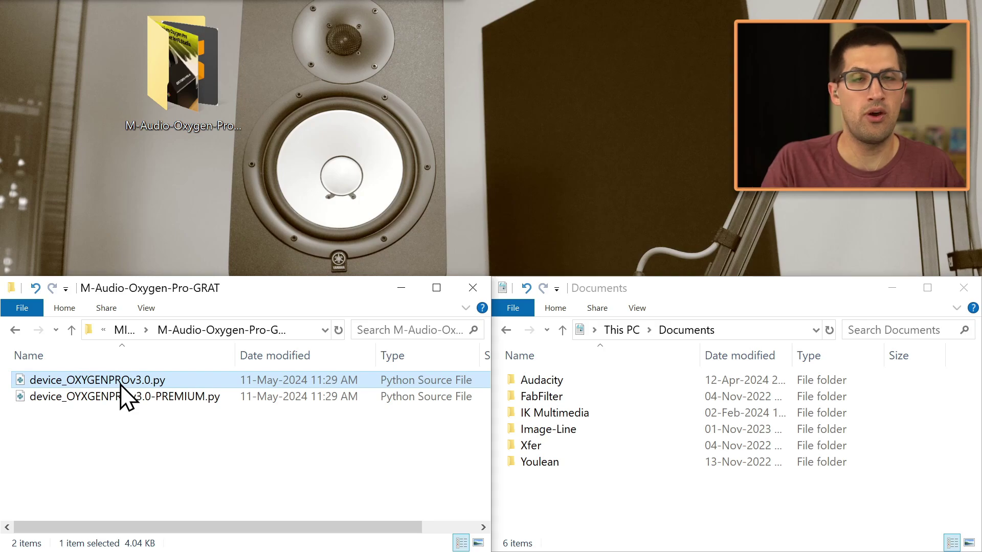
left_click(122, 401)
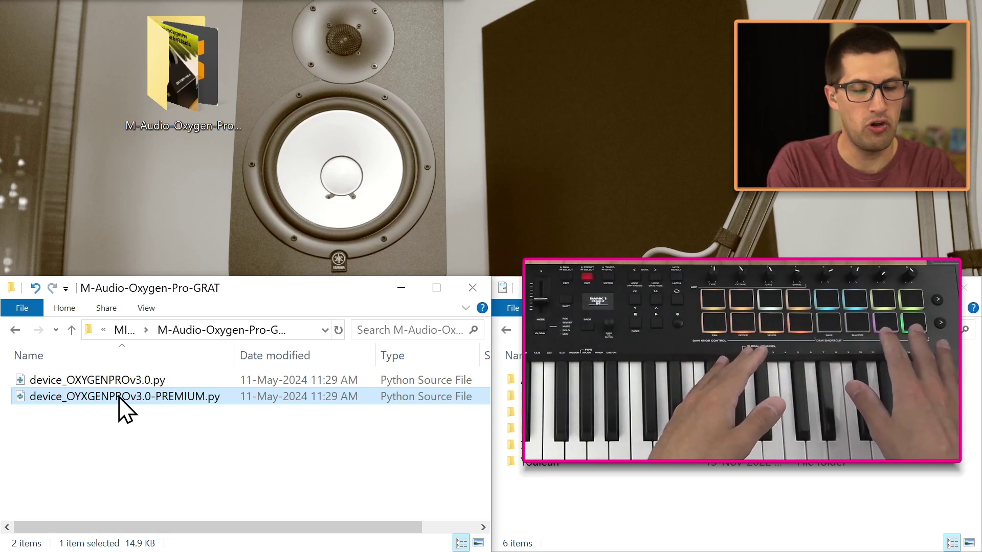
left_click(400, 468)
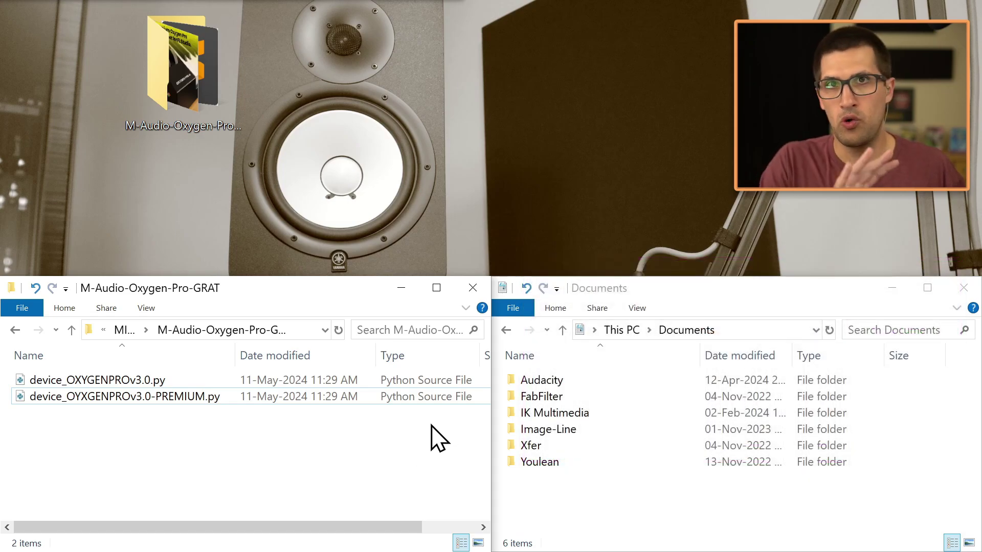
left_click(574, 496)
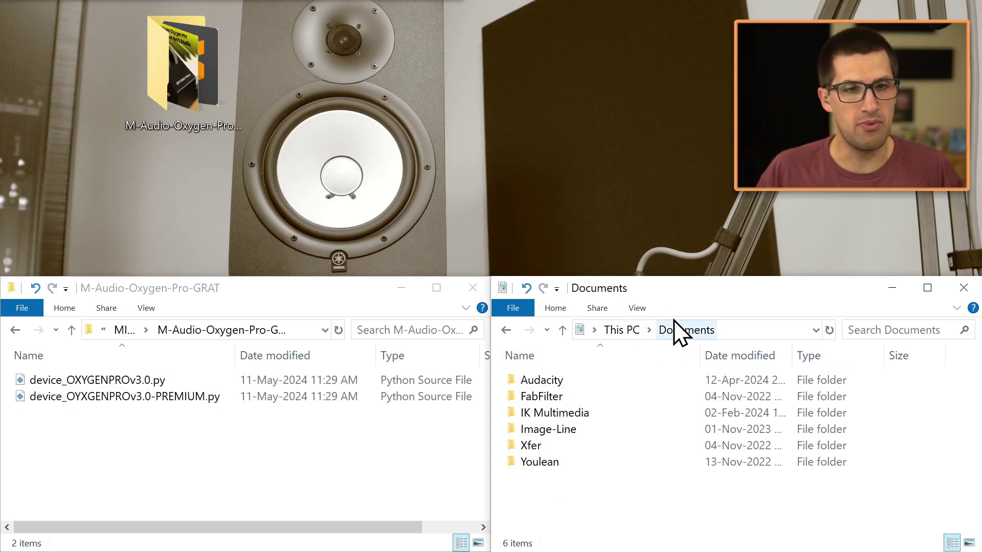
Navigate Documents to Image-Line\FL Studio\Settings\Hardware
double_click(554, 428)
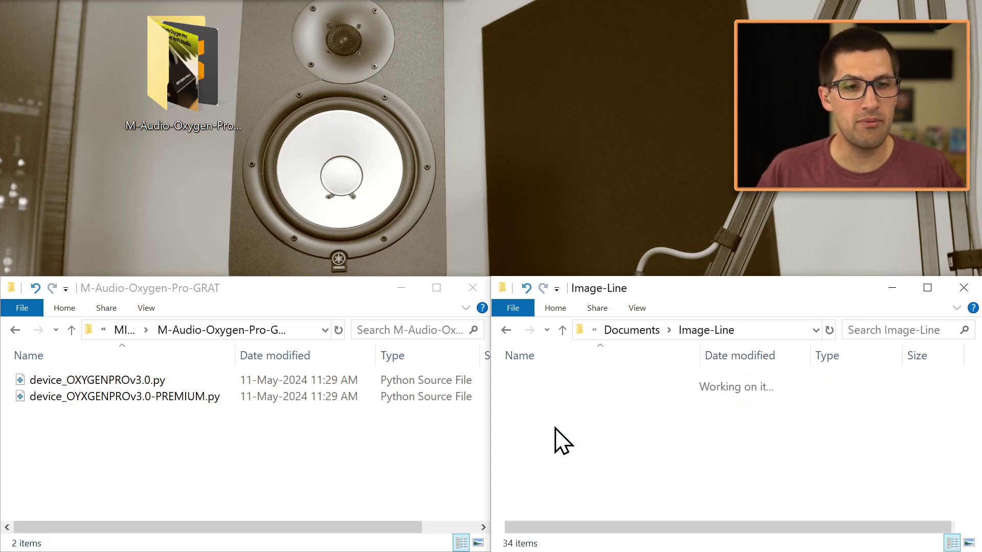
double_click(562, 479)
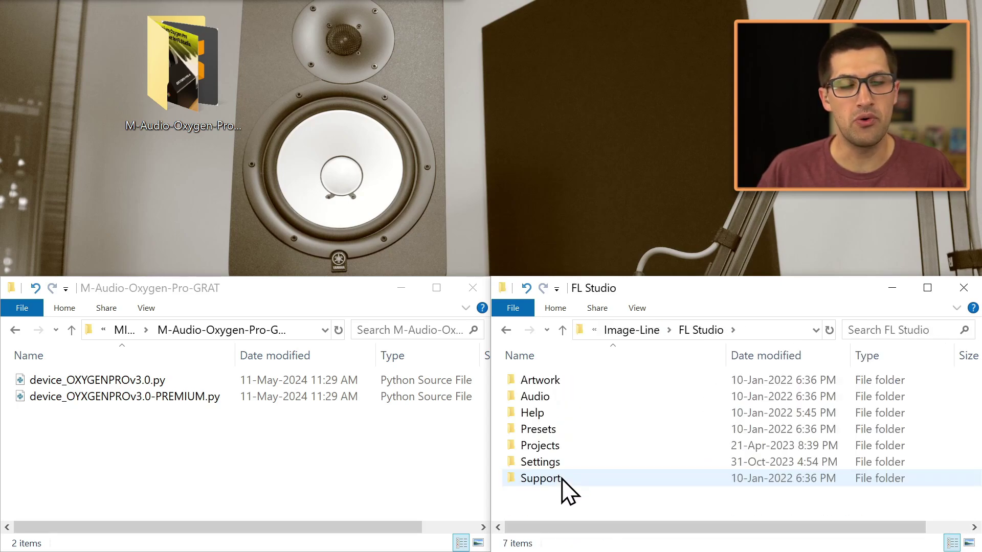
double_click(563, 463)
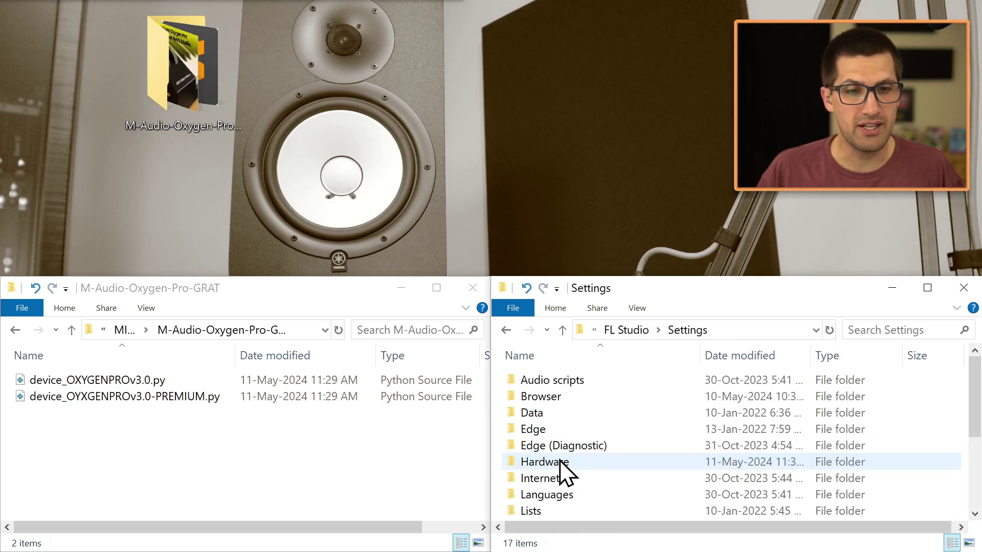
double_click(585, 466)
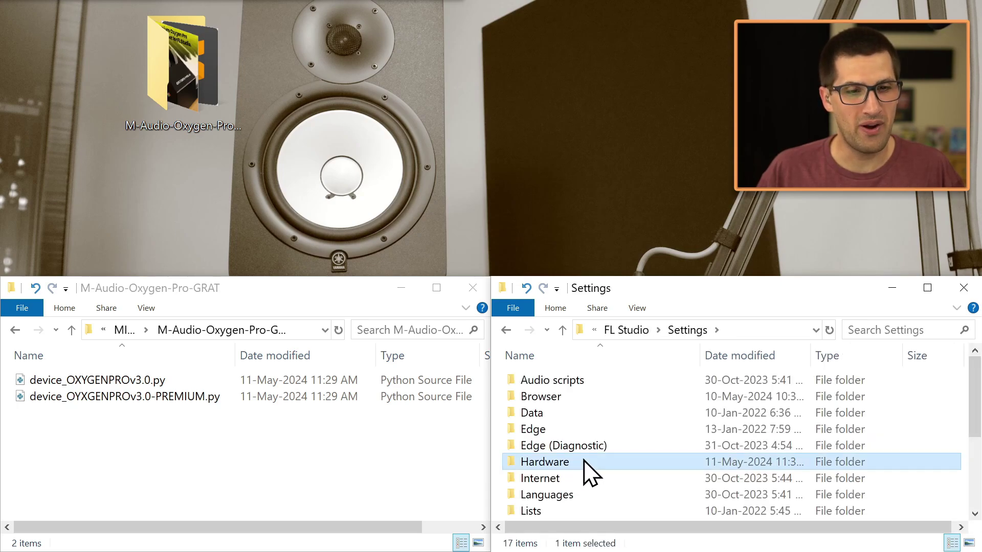
Move the M-Audio-Oxygen-Pro-GRAT folder into Hardware and confirm its two .py scripts
left_click(235, 428)
left_click(134, 333)
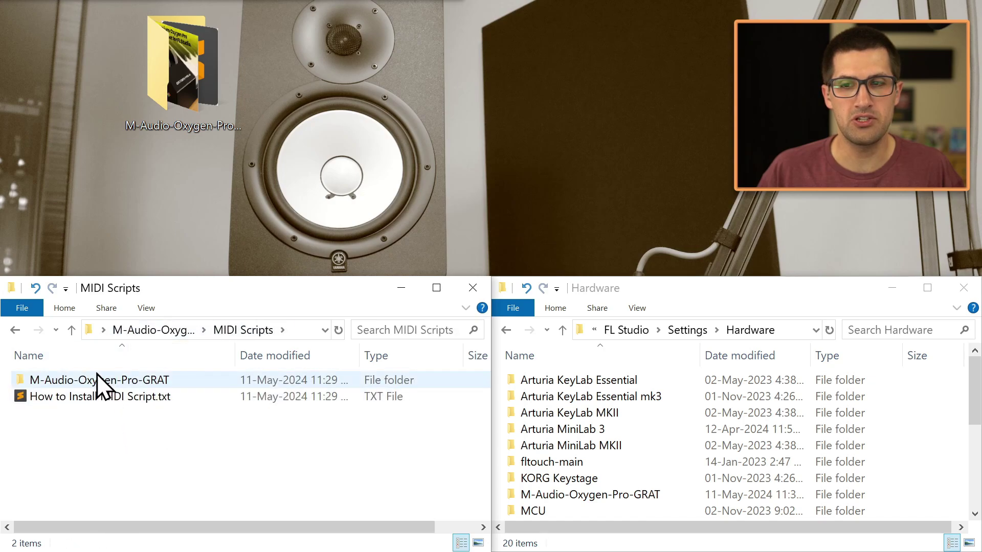
left_click_drag(99, 384, 549, 463)
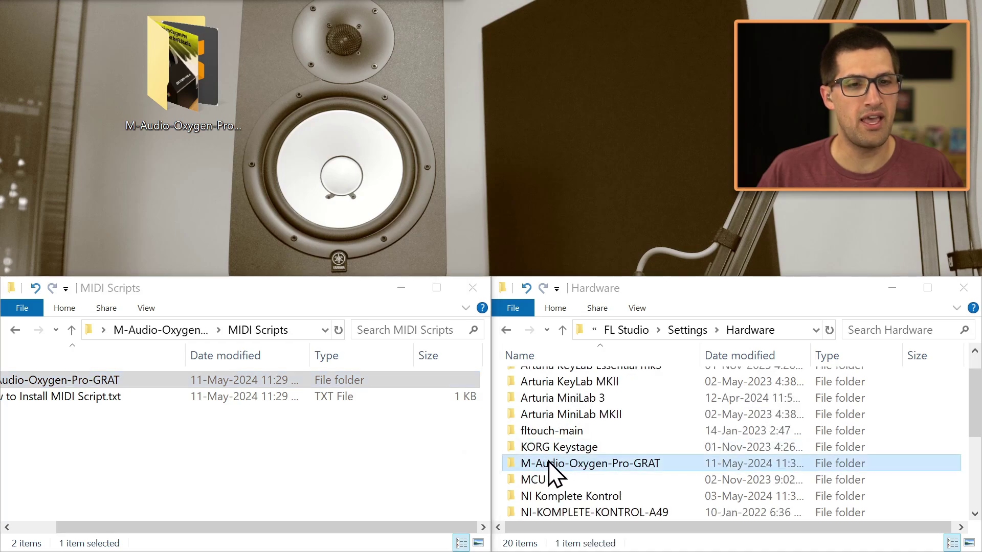
double_click(641, 465)
left_click_drag(597, 470, 585, 381)
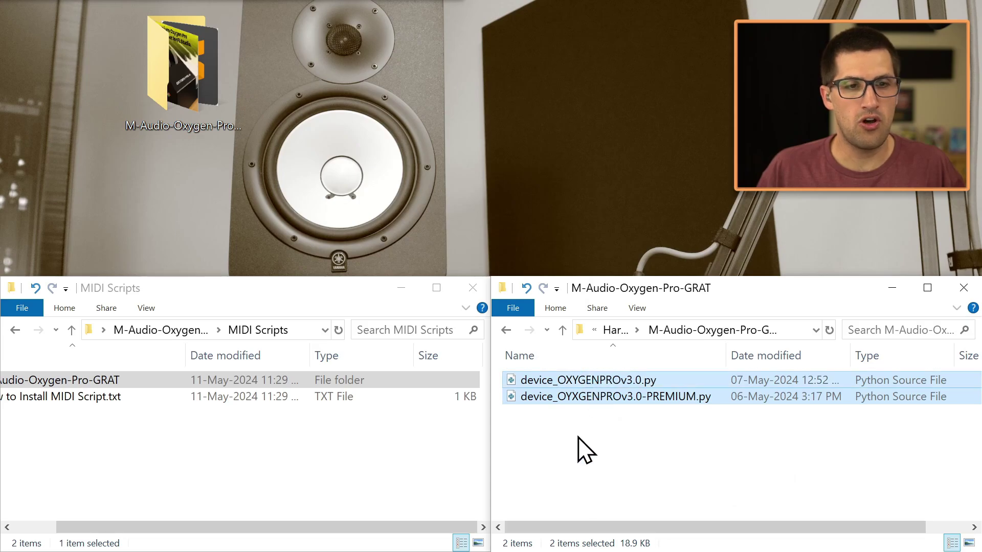
left_click(562, 434)
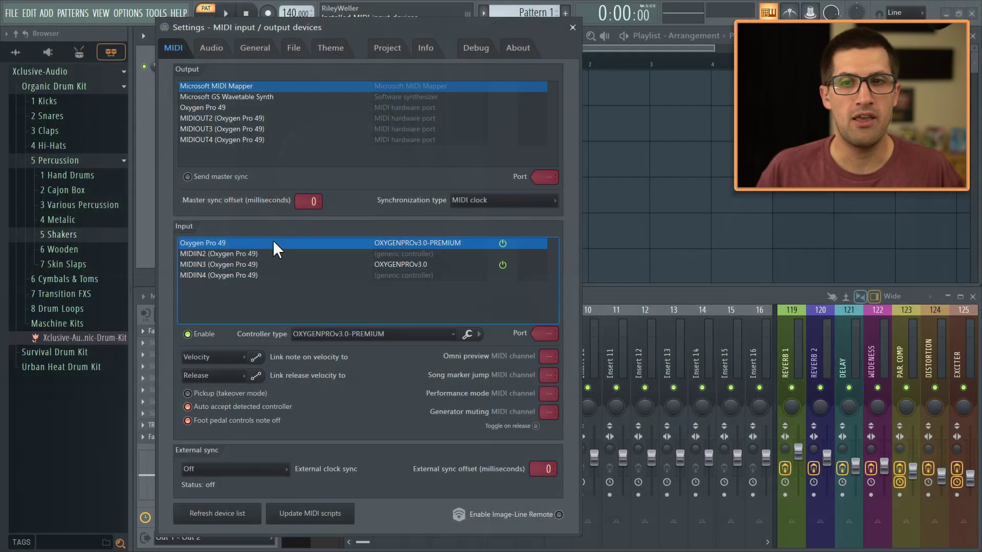
Change Oxygen Pro 49's controller type from generic controller to OXYGENPROv3.0-PREMIUM, then close MIDI settings
left_click(370, 336)
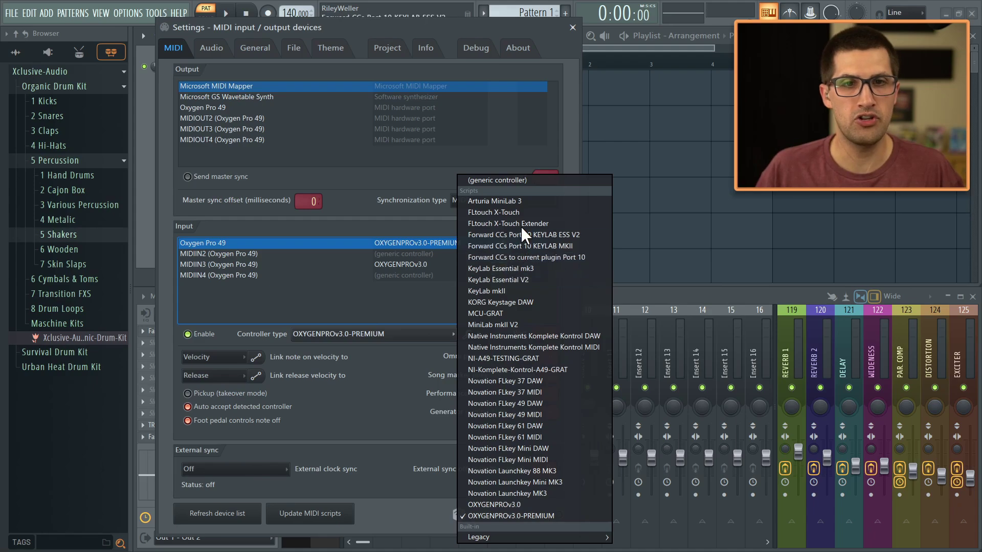
left_click(524, 182)
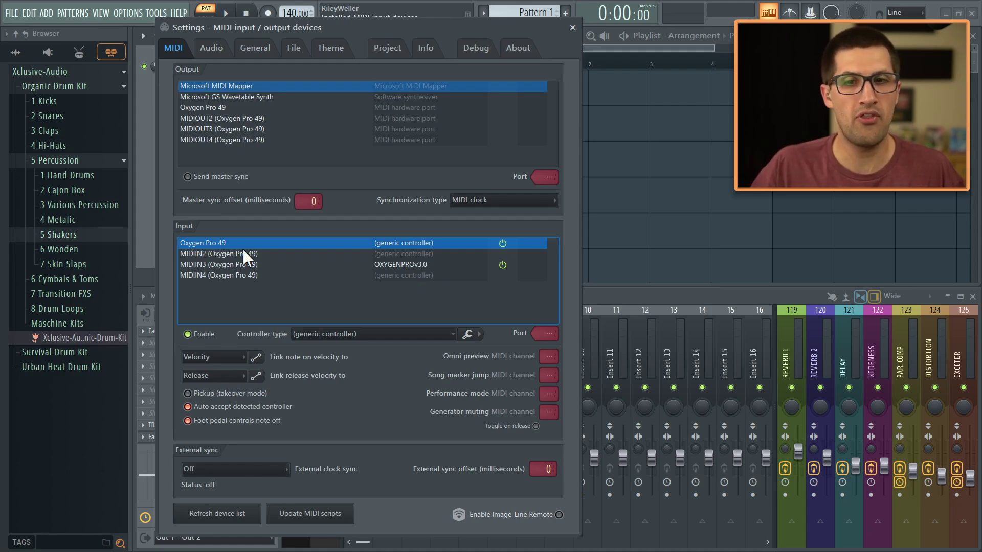
left_click(334, 338)
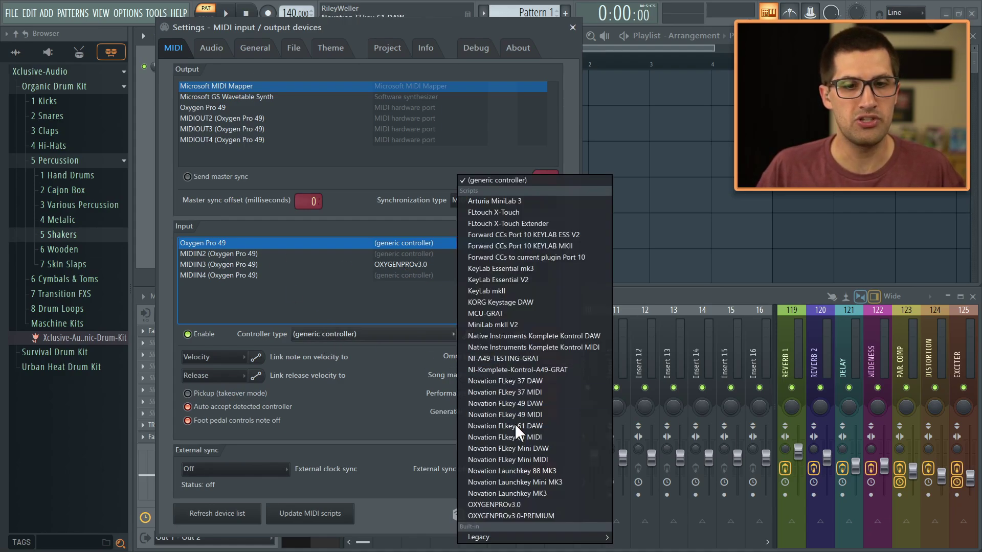
left_click(520, 515)
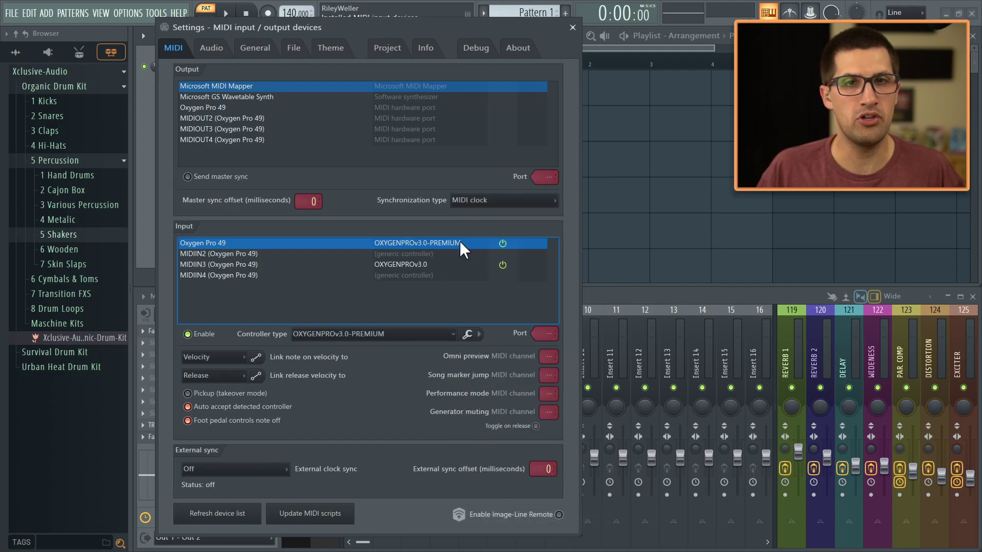
left_click(573, 27)
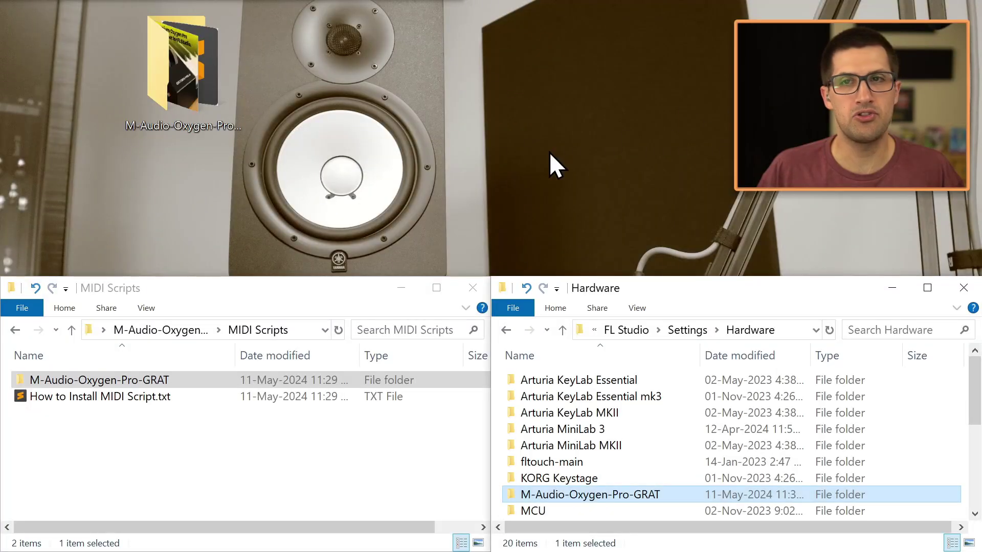
Follow 'Vist Product Page >>' to the $9.00 Oxygen Pro Template page and read its description
left_click(549, 152)
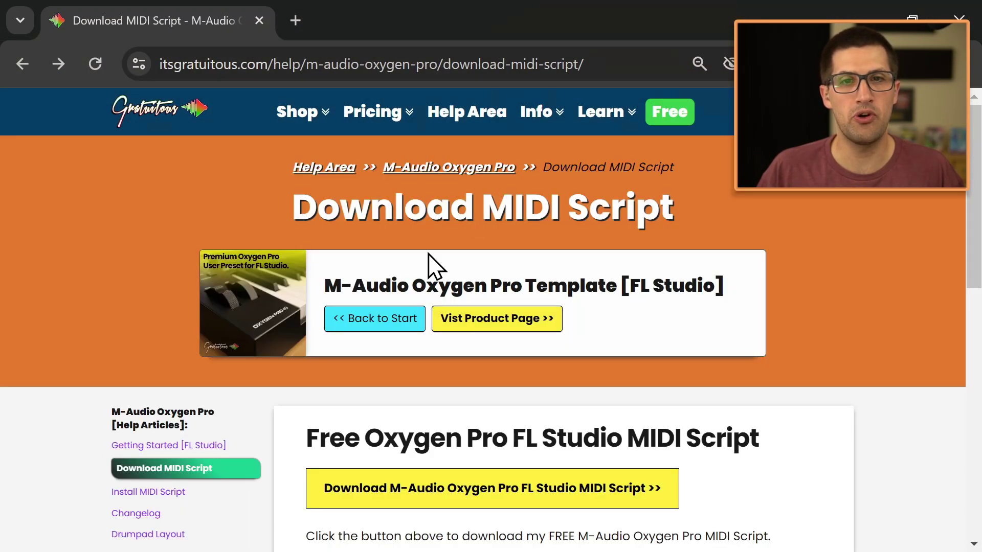
scroll(417, 434, "down", 1)
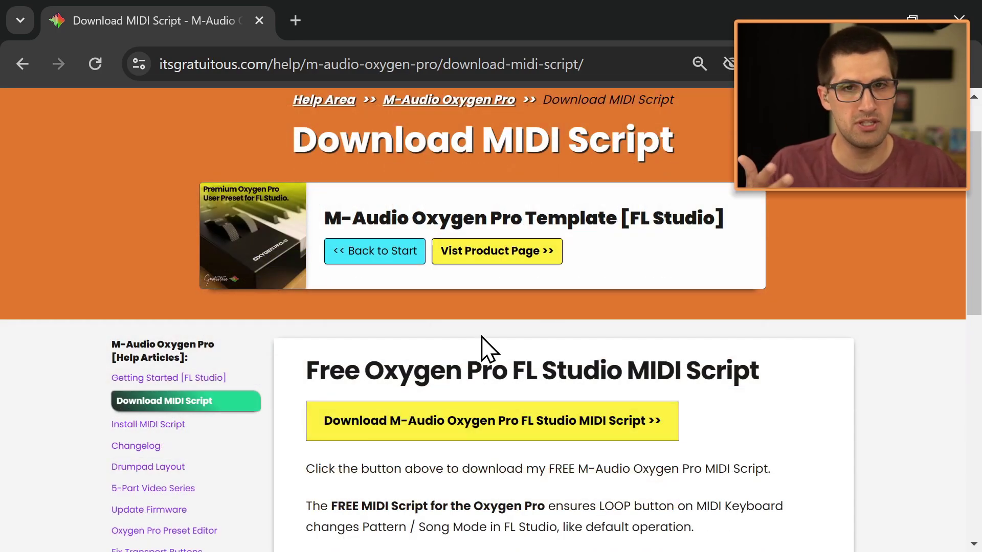
scroll(480, 337, "up", 1)
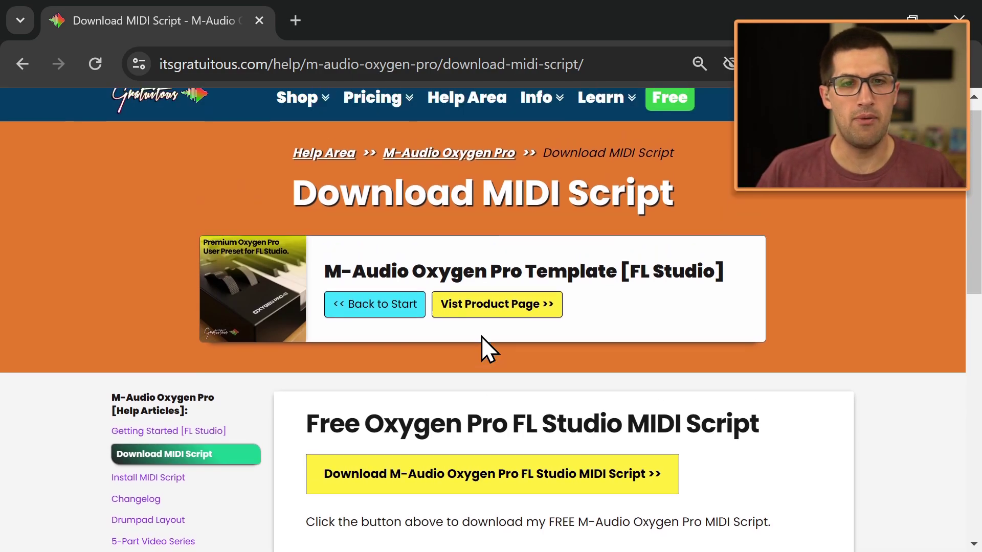
left_click(520, 325)
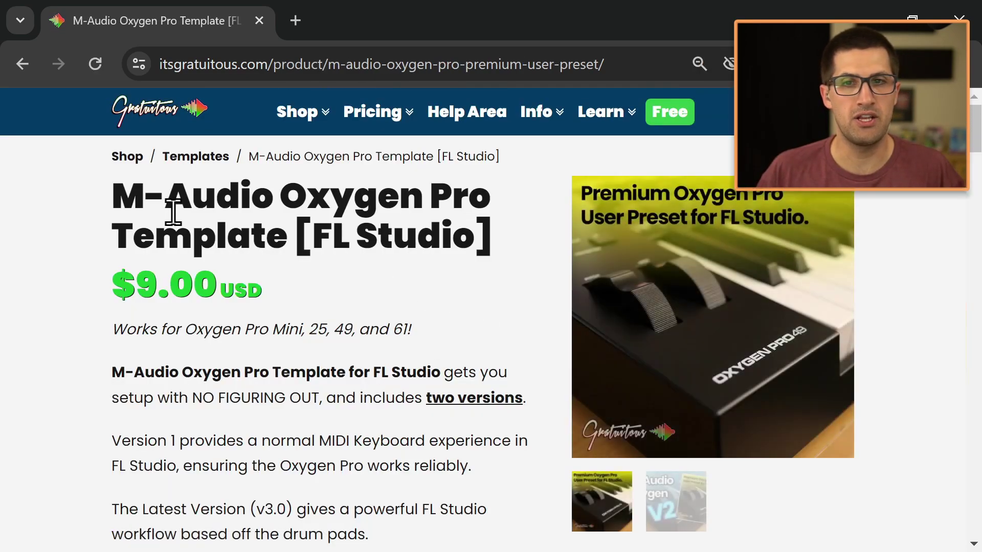
left_click_drag(115, 190, 377, 394)
left_click(382, 400)
scroll(388, 368, "down", 3)
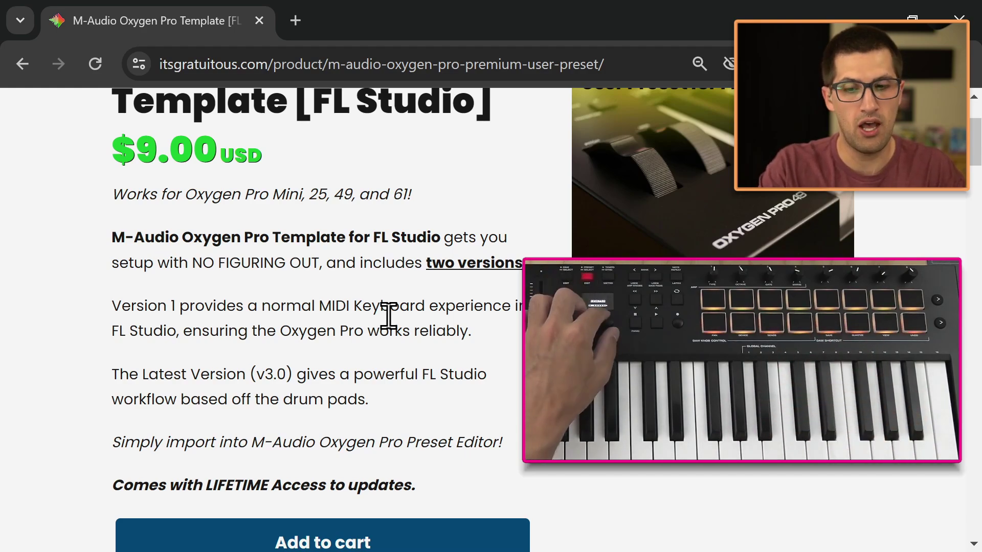
scroll(327, 307, "up", 3)
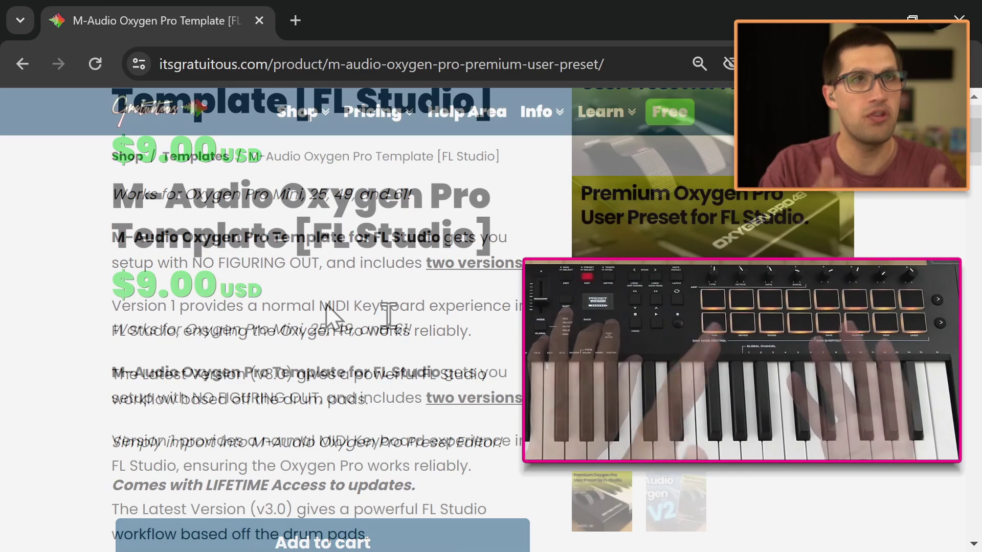
scroll(326, 306, "down", 3)
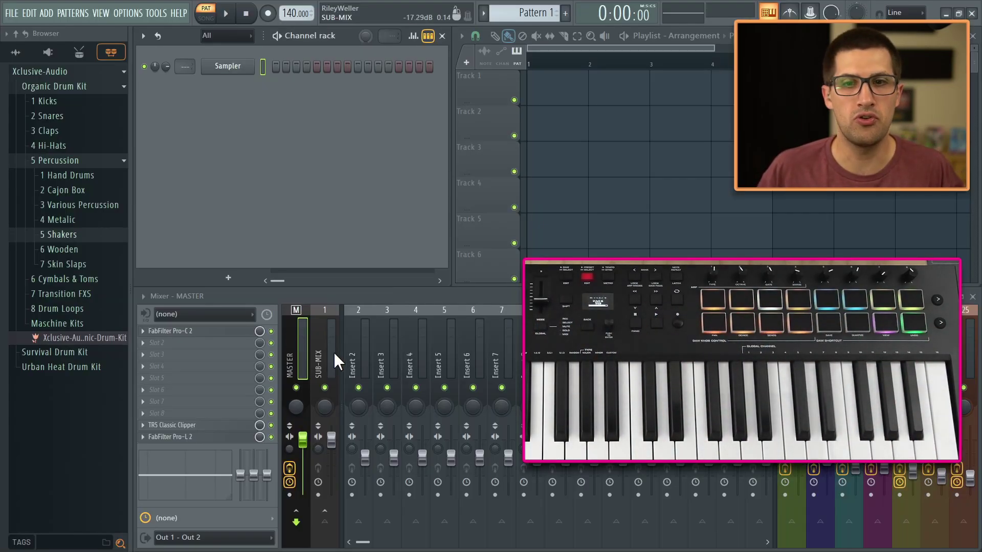
left_click(330, 354)
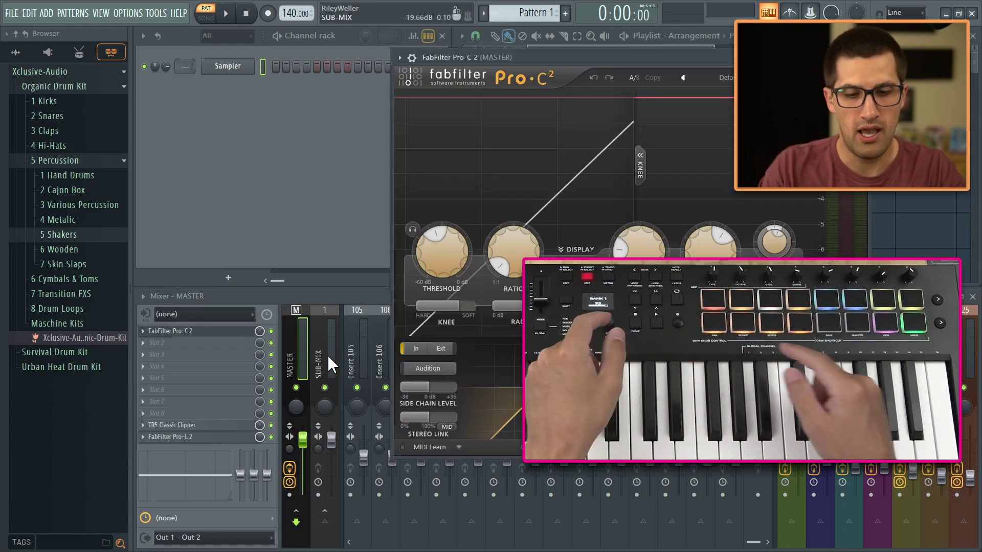
left_click_drag(610, 59, 364, 65)
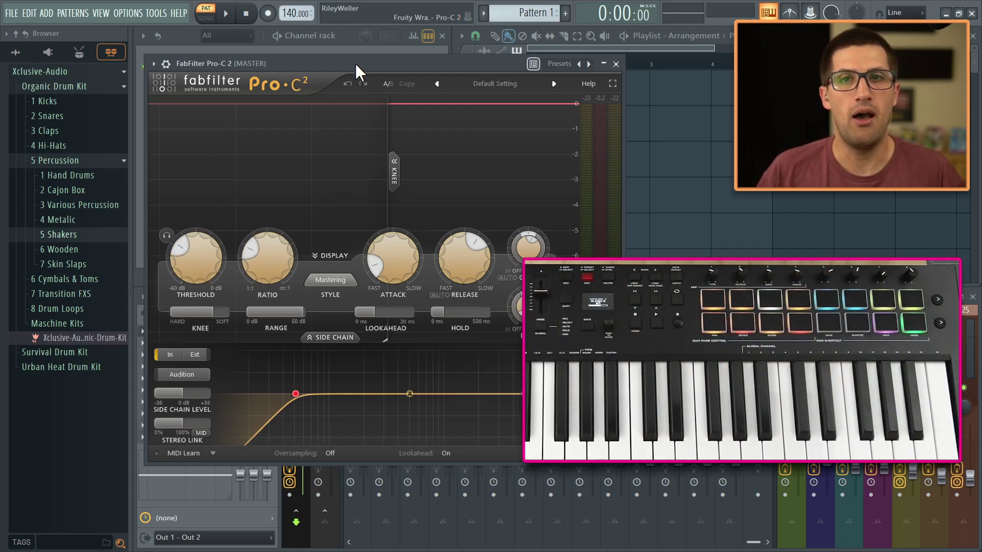
key("Escape")
Minimize FL Studio and return Chrome to the GratuiTous Help Area page
left_click(947, 14)
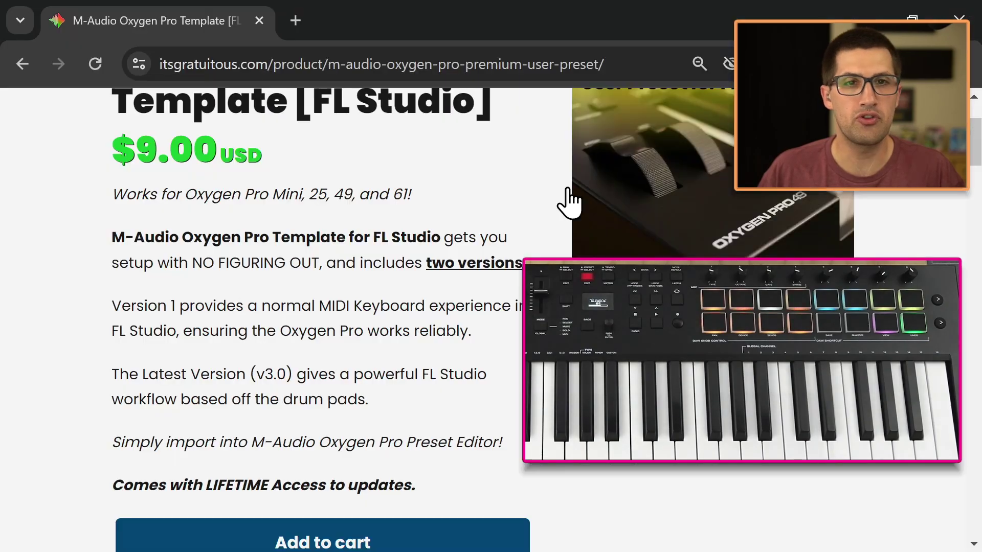
scroll(471, 208, "up", 3)
left_click(486, 113)
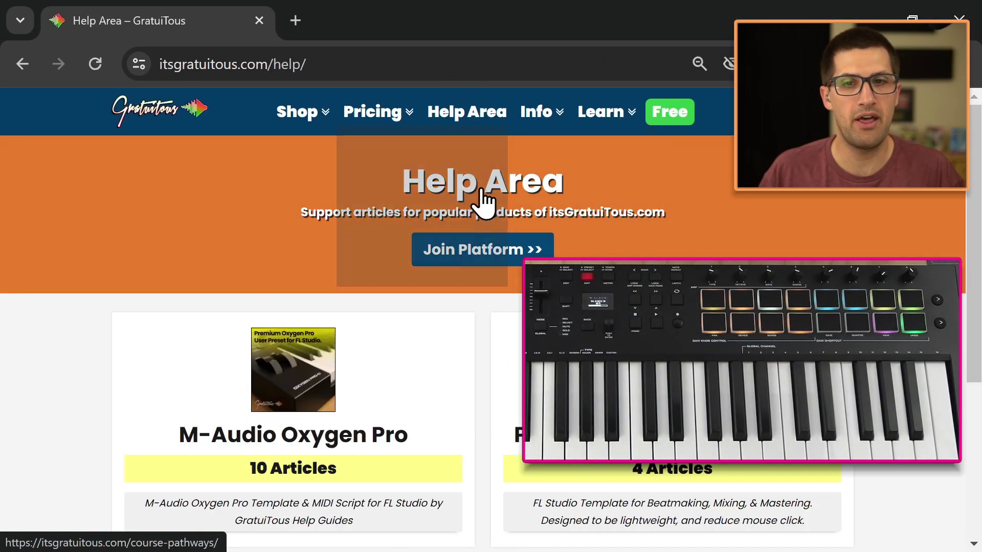